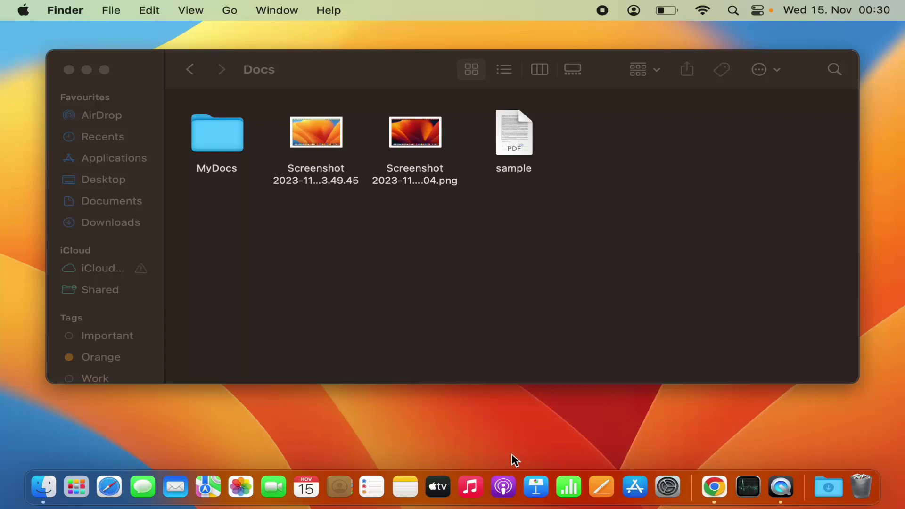
Compress the sample PDF in the Docs folder into a zip archive, and extract sample.zip in the same folder
left_click(472, 293)
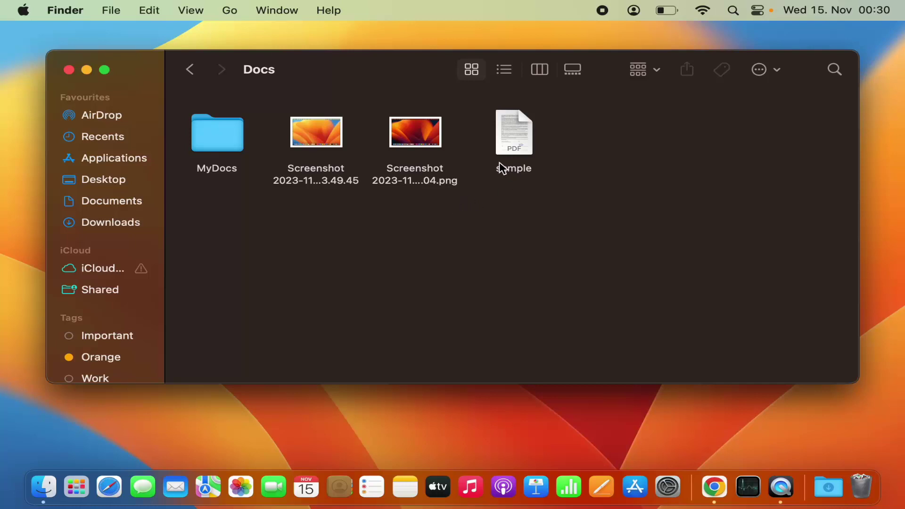
left_click(516, 144)
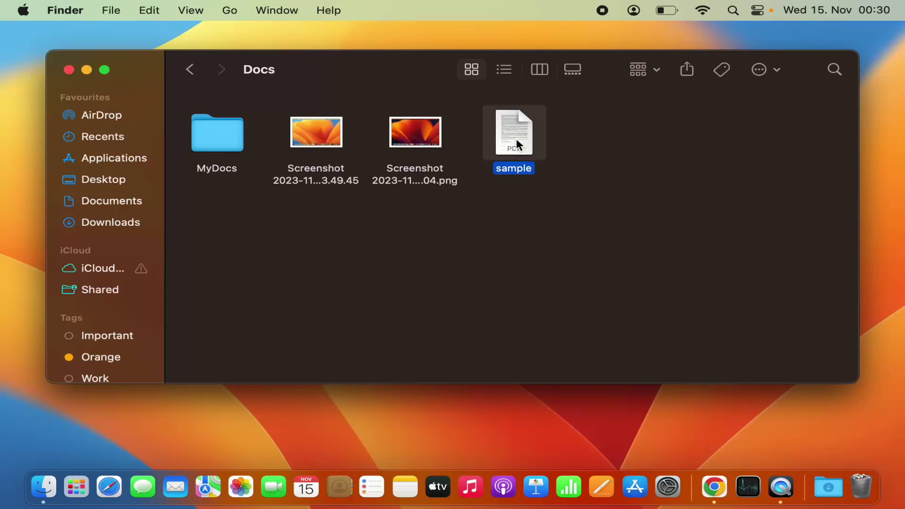
right_click(517, 144)
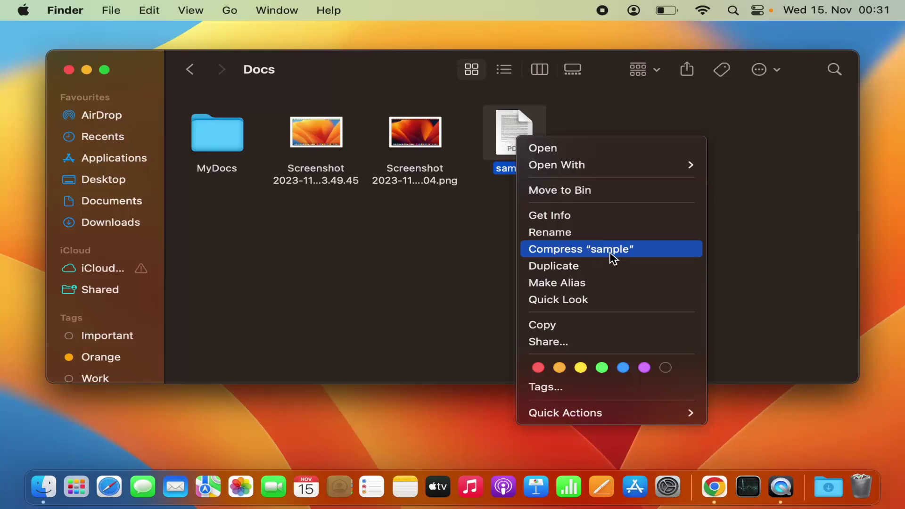
left_click(585, 255)
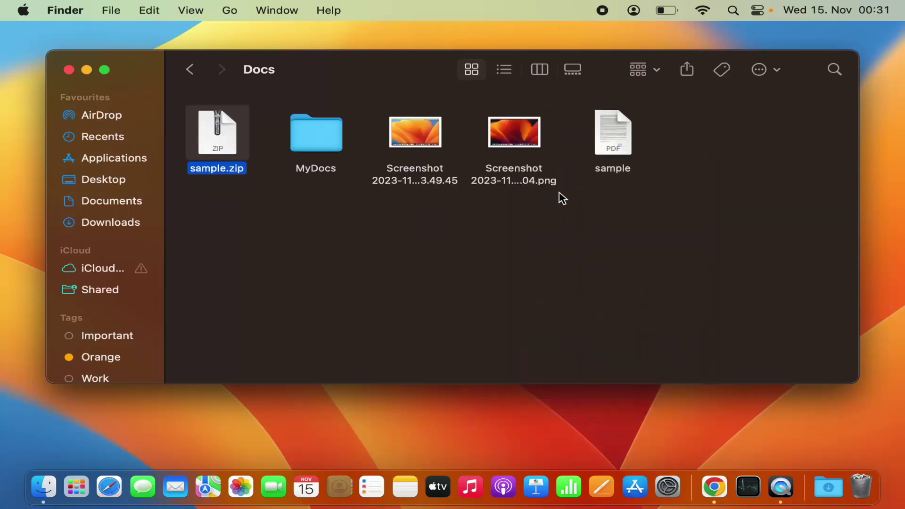
left_click(232, 174)
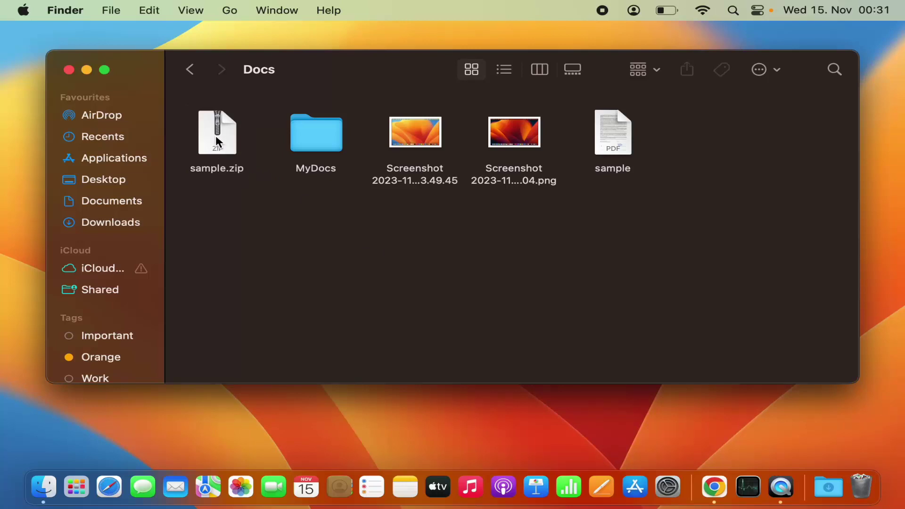
double_click(218, 142)
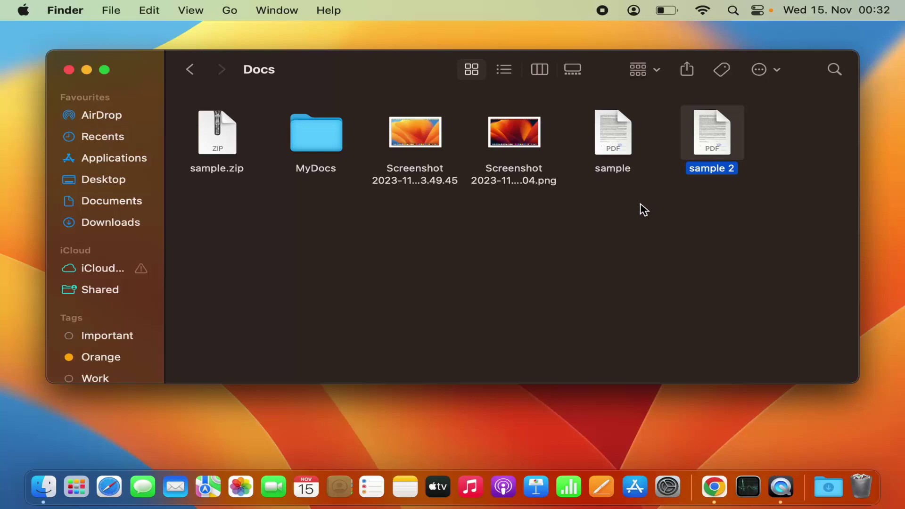
Compress the MyDocs folder, both screenshots and the sample PDF together into one zip archive
left_click_drag(640, 204, 284, 113)
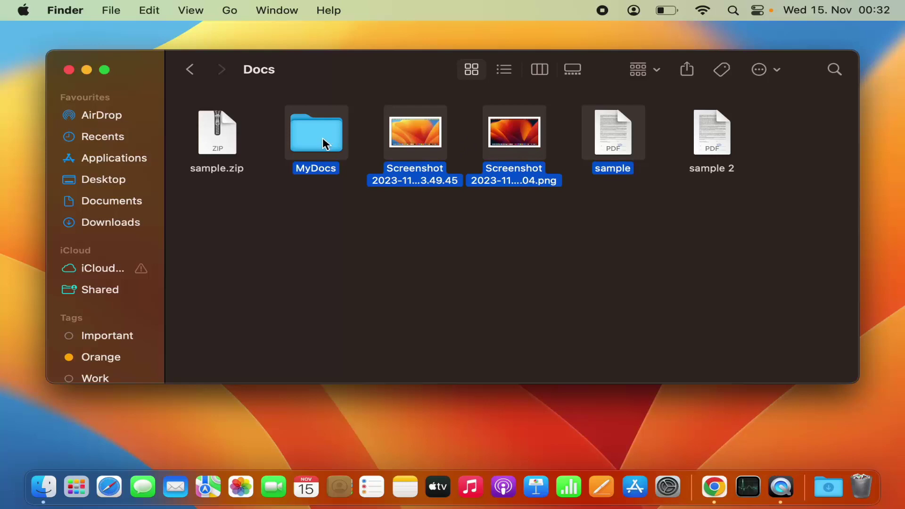
right_click(536, 140)
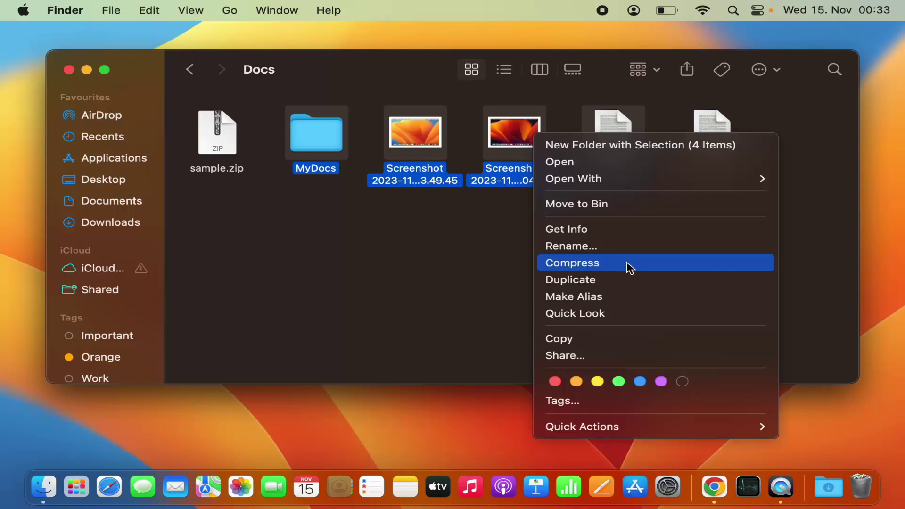
left_click(601, 269)
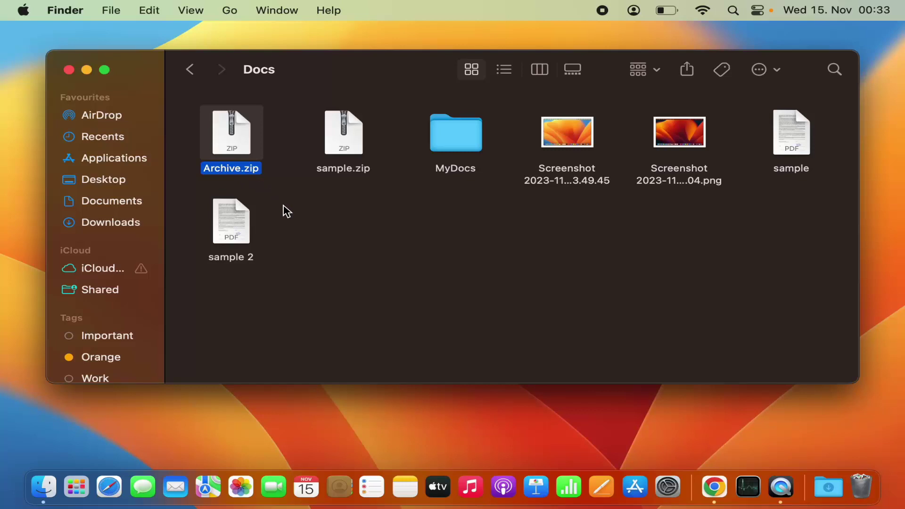
Extract Archive.zip, look inside the resulting Archive folder, and return to the Docs folder
double_click(236, 150)
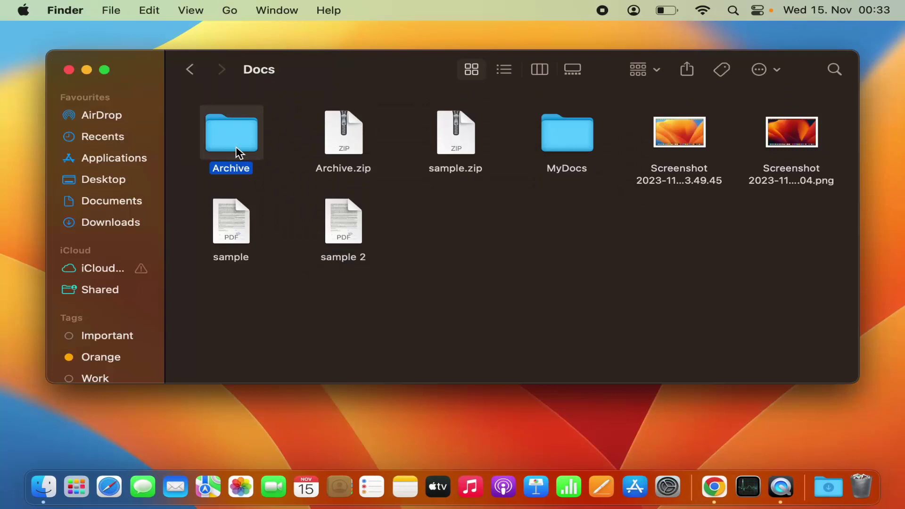
double_click(236, 148)
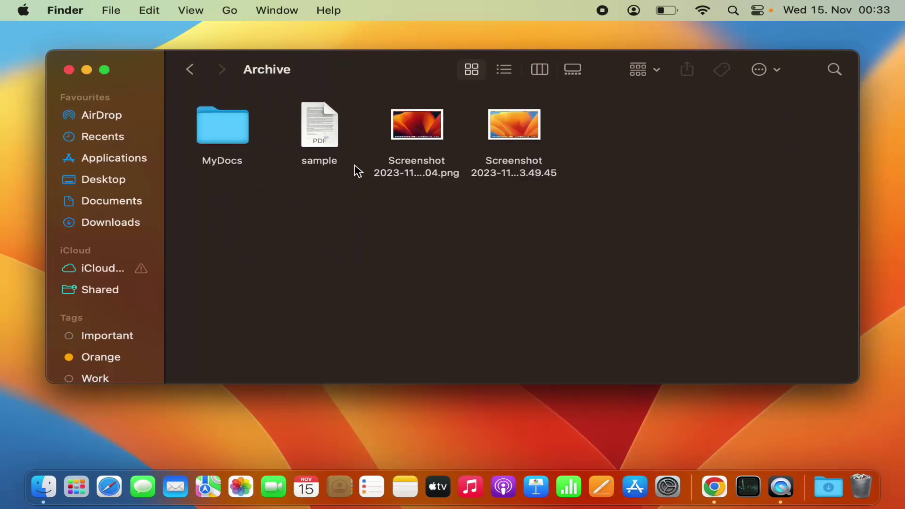
left_click(197, 77)
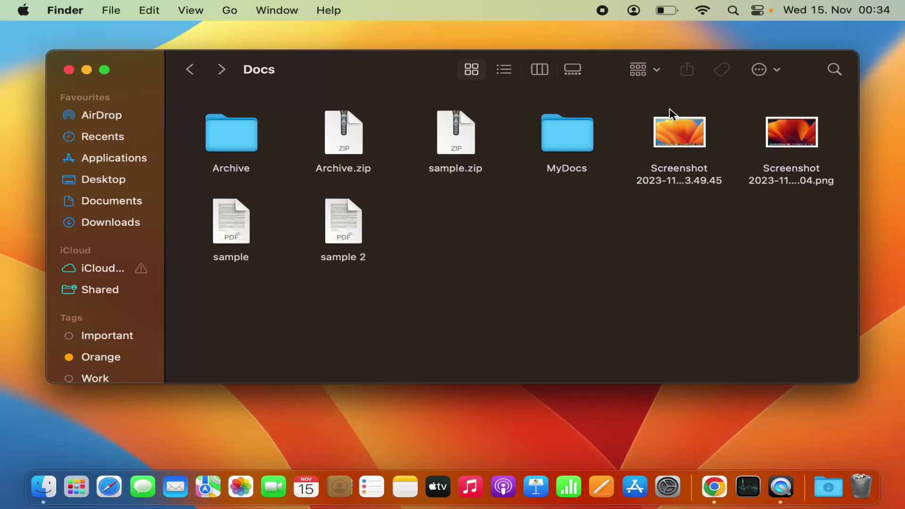
Find Terminal with Spotlight and launch it
left_click(734, 12)
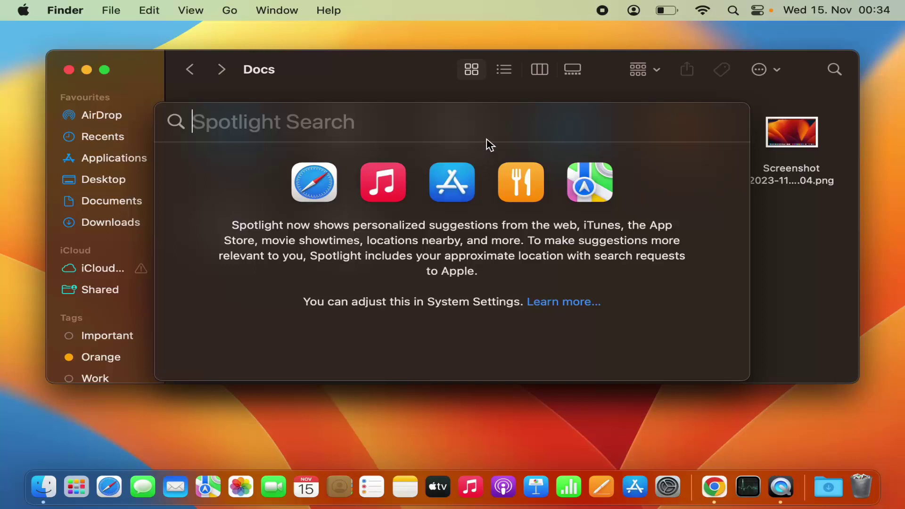
type("t")
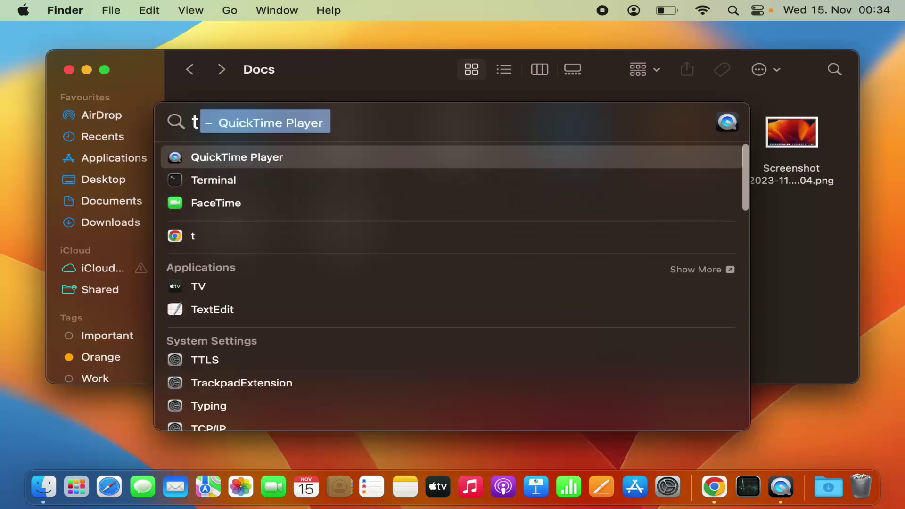
type("ermi")
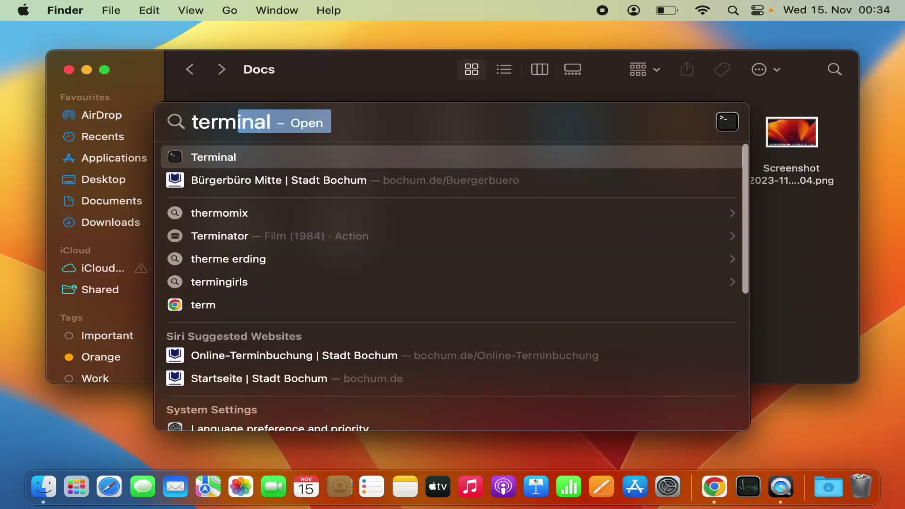
key("Return")
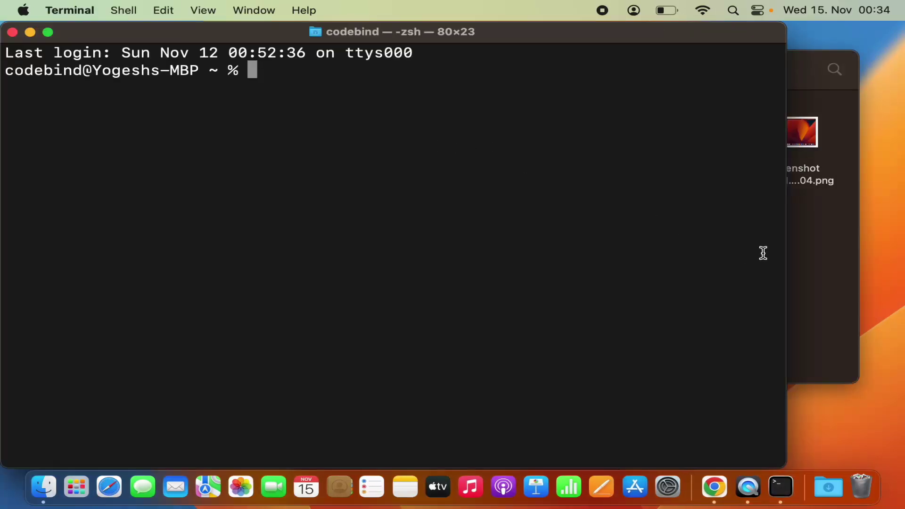
Switch back to Finder and show the Get Info details of the Docs folder
left_click(806, 244)
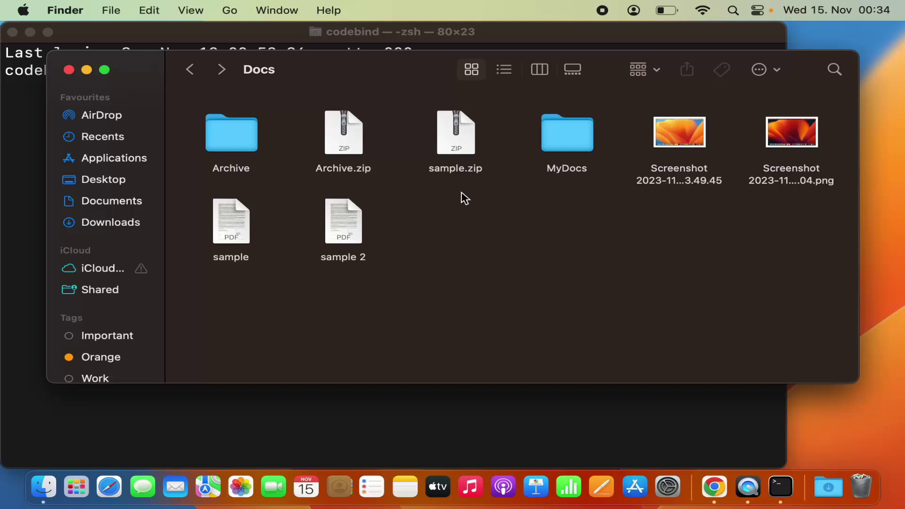
right_click(488, 222)
left_click(488, 222)
right_click(488, 221)
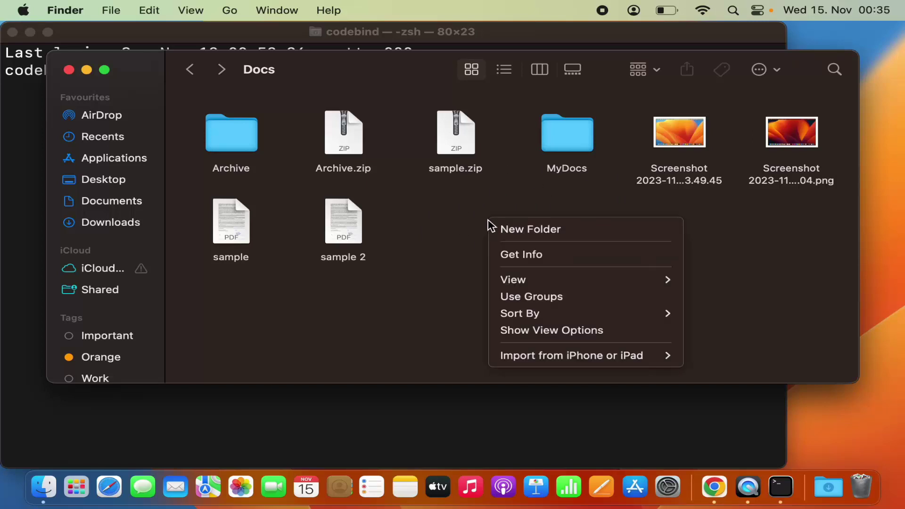
left_click(506, 243)
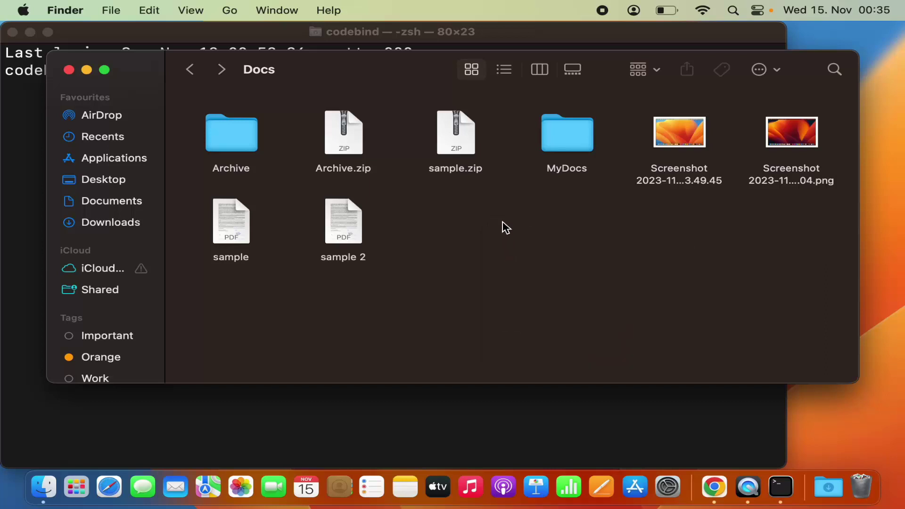
right_click(506, 228)
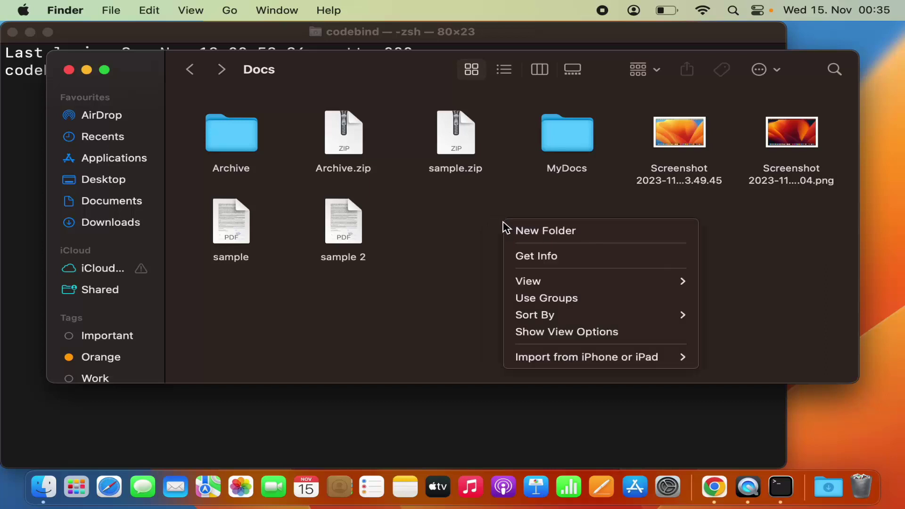
left_click(524, 256)
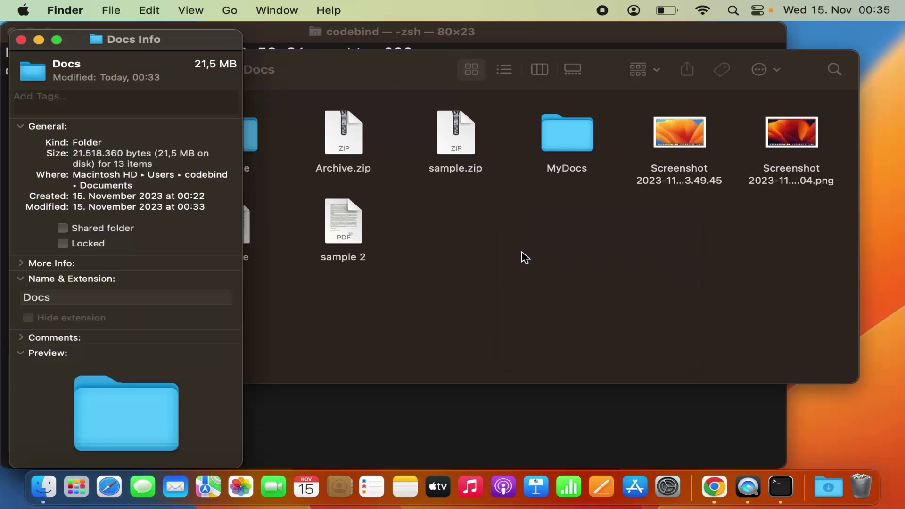
Copy the Docs folder's location from its info details as a pathname
right_click(78, 178)
key("Escape")
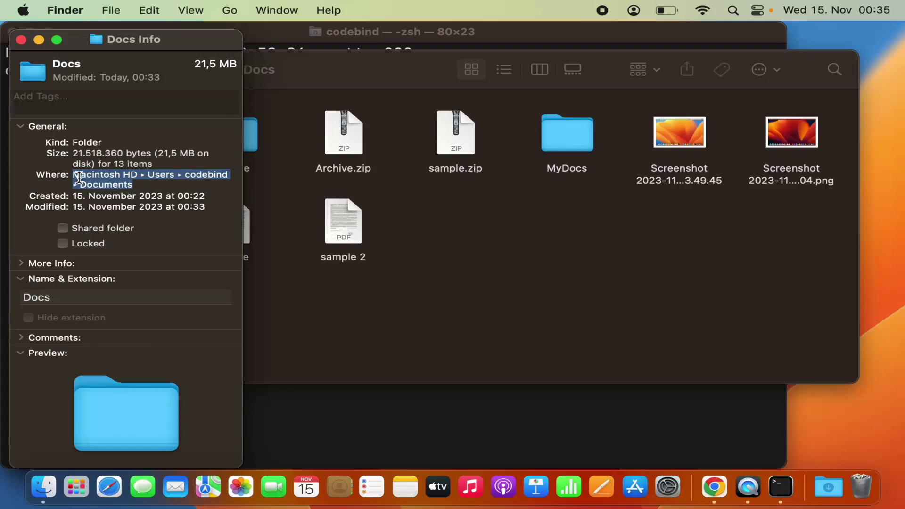
right_click(78, 178)
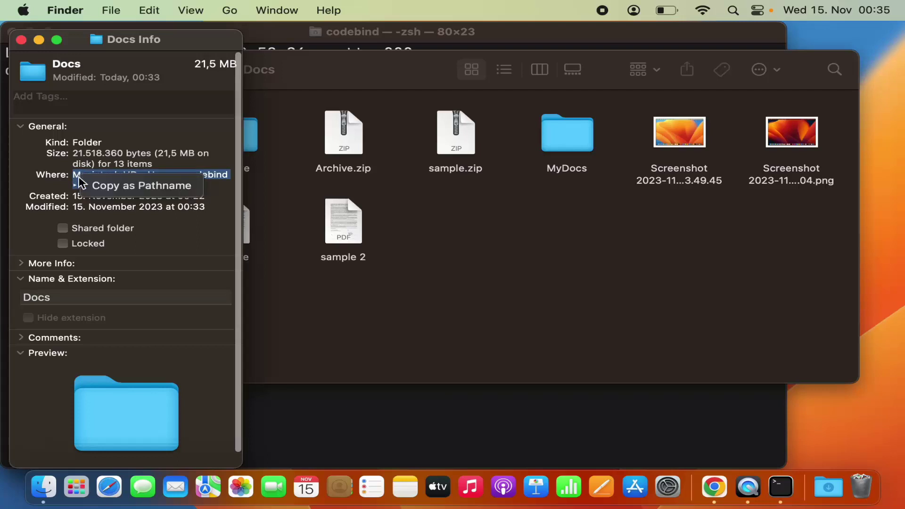
key("Escape")
right_click(79, 179)
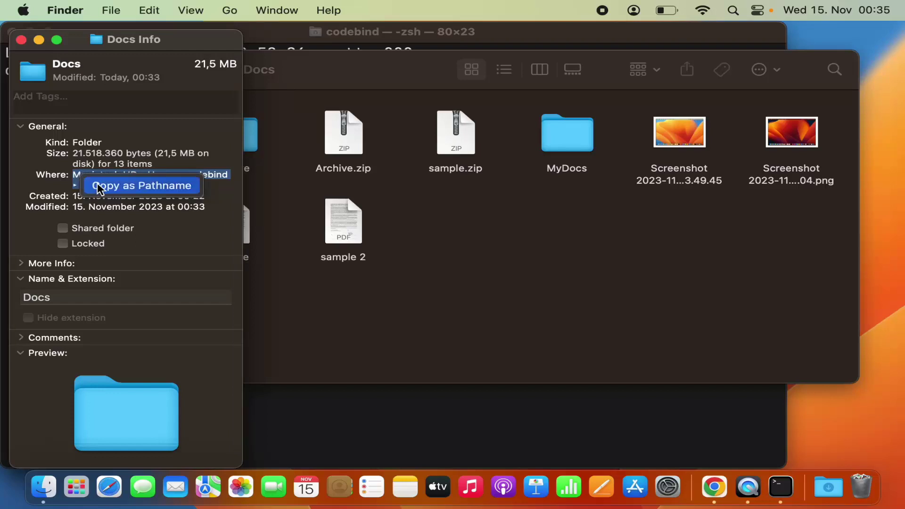
left_click(98, 185)
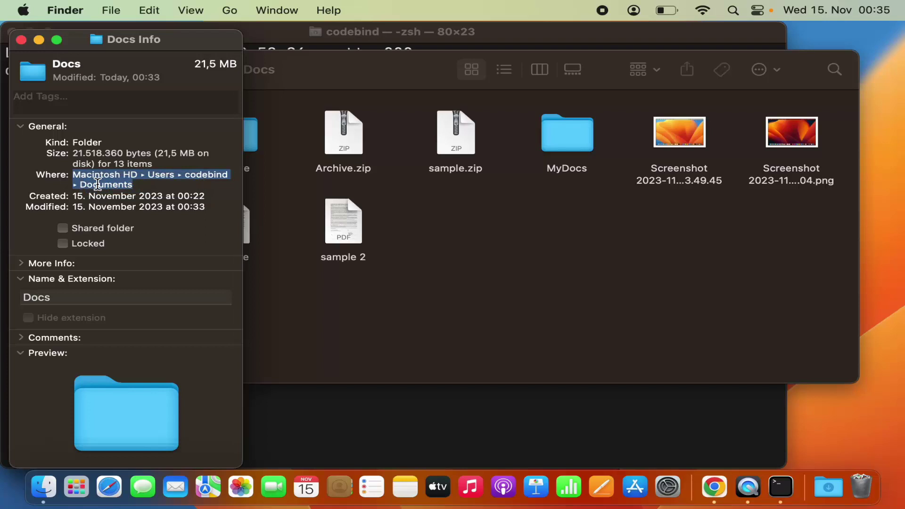
Switch to Terminal and change the directory to the copied path with cd /Users/codebind/Documents
left_click(397, 406)
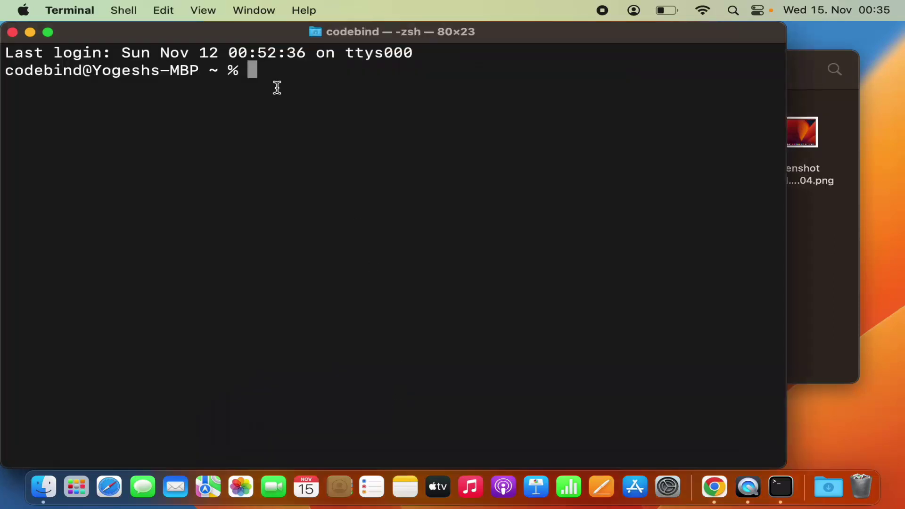
key("super+v")
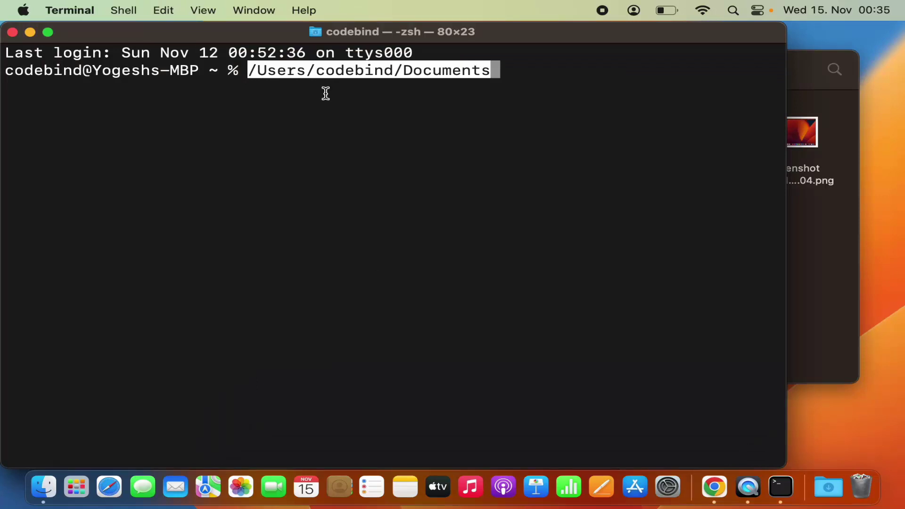
key("Left")
key("Left")
key("Left")
key("Left")
key("Left")
key("Left")
key("Left")
key("Left")
key("Left")
key("Left")
key("Left")
key("Left")
key("Left")
key("Left")
key("Left")
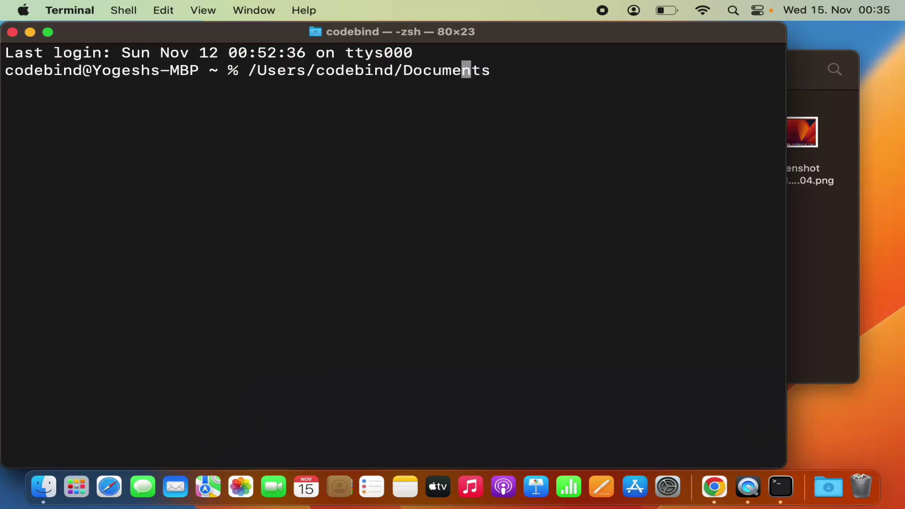
key("Left")
key("Left")
key("Left")
key("Left")
key("Left")
key("Left")
key("Left")
key("Left")
key("Left")
key("Left")
type("cd")
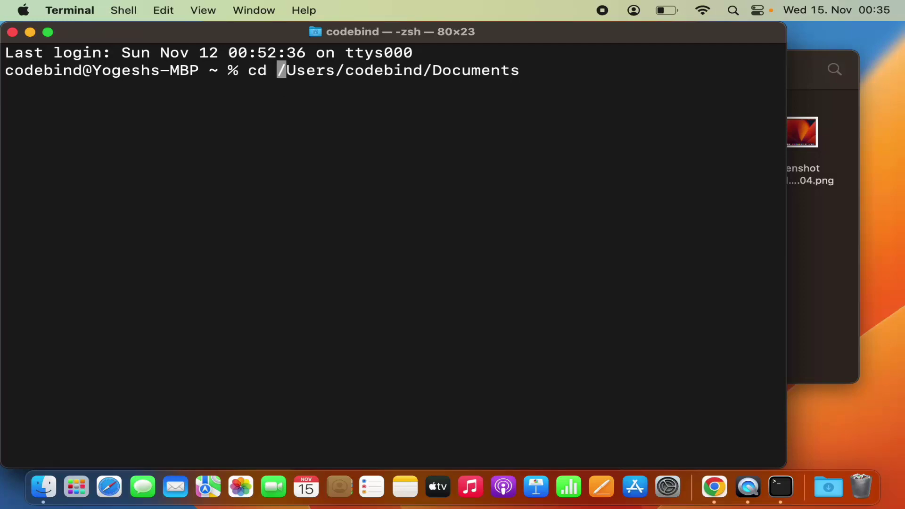
key("Return")
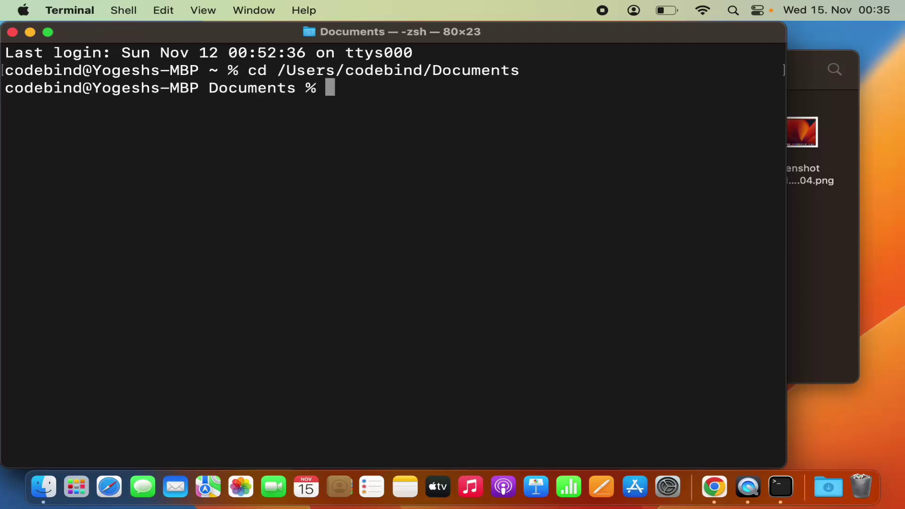
Reopen the Docs folder's info in Finder to check its name and location
left_click(814, 259)
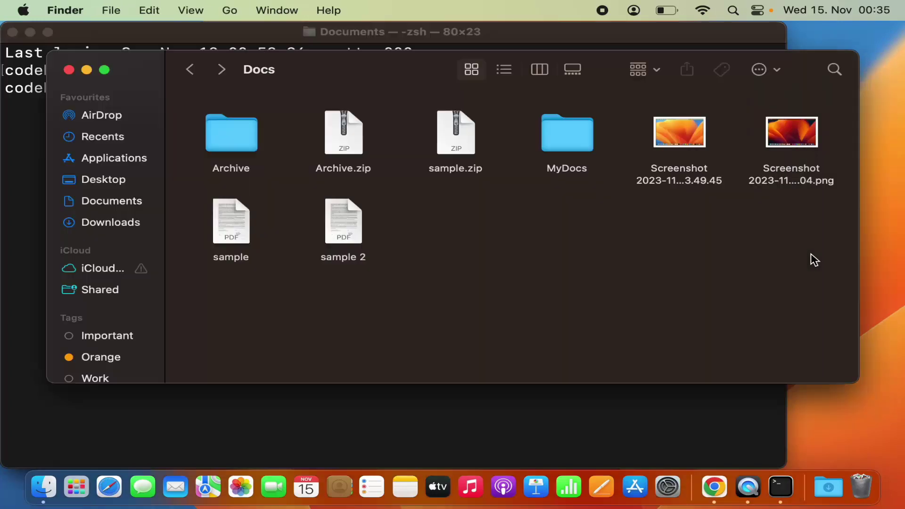
right_click(428, 250)
mouse_move(451, 305)
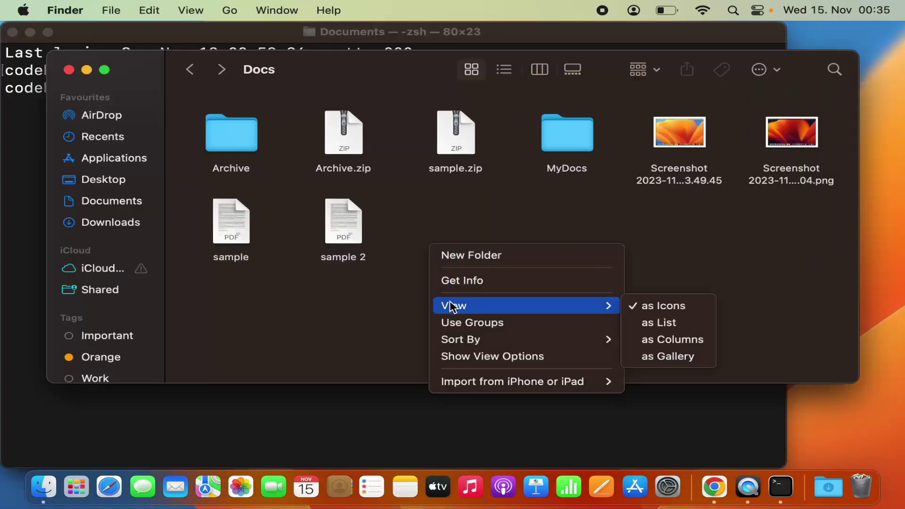
left_click(457, 282)
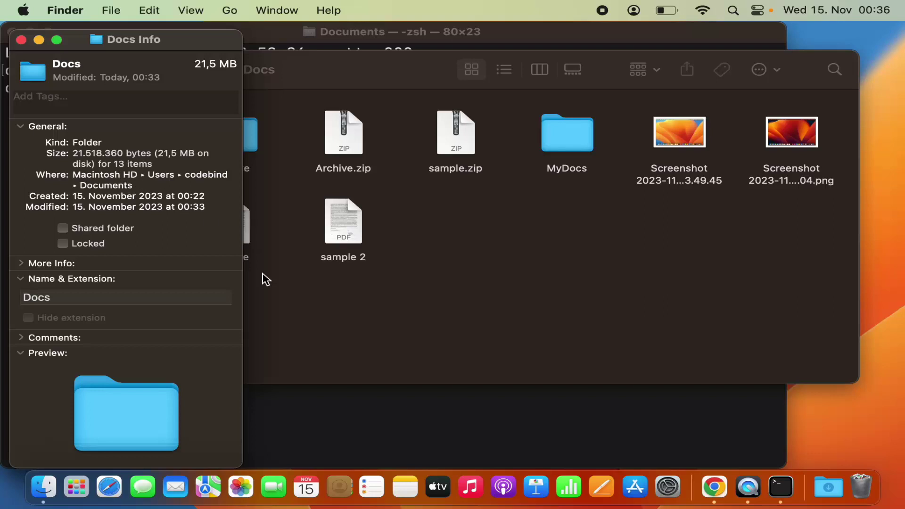
Switch to Terminal and list the Documents directory with ls, allowing Terminal to access files in the Documents folder
left_click(359, 424)
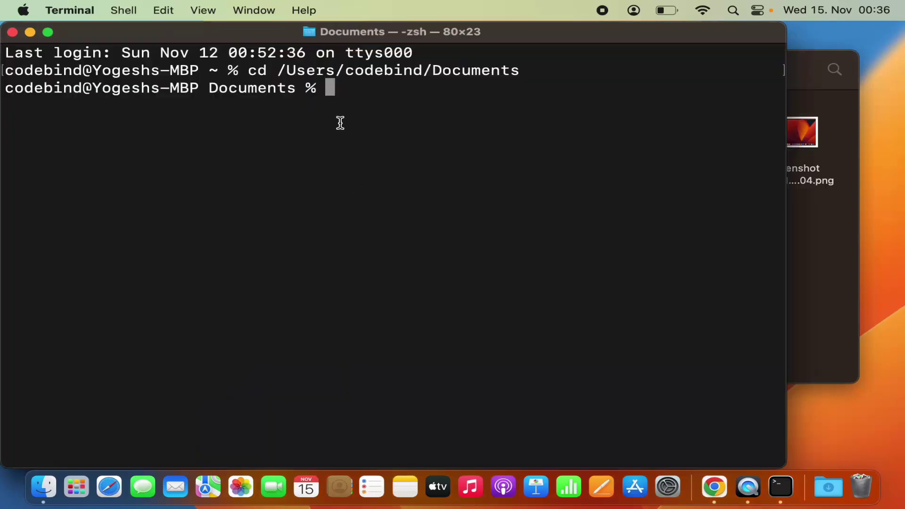
type("ls")
key("Return")
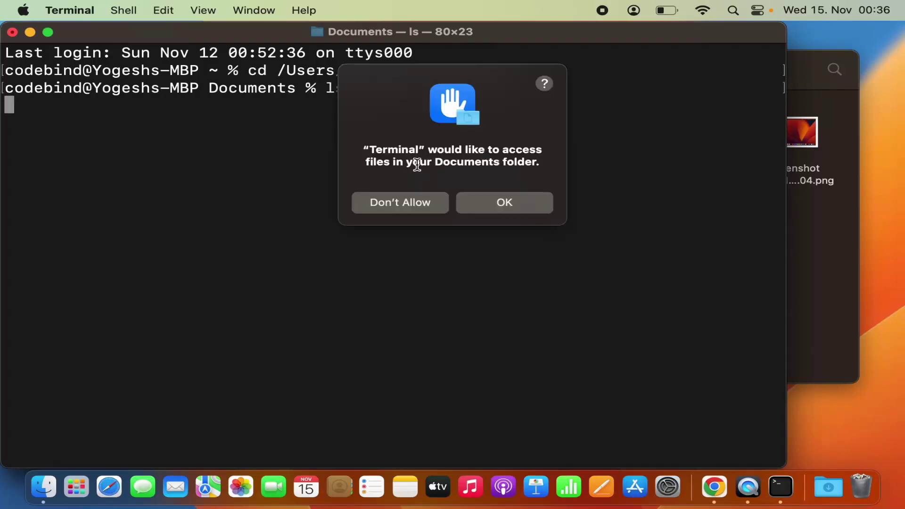
left_click(490, 205)
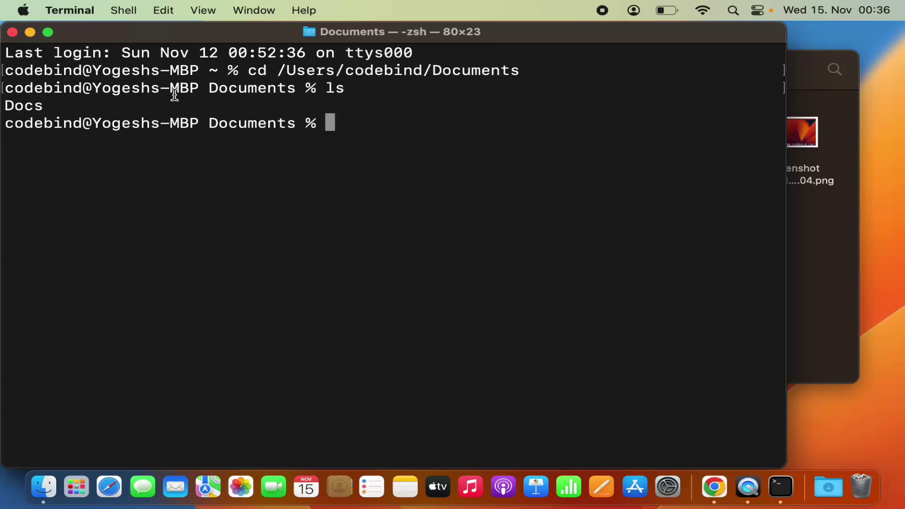
Change into the Docs directory with cd Docs and list its contents with ls
double_click(27, 106)
type("cd")
key("Tab")
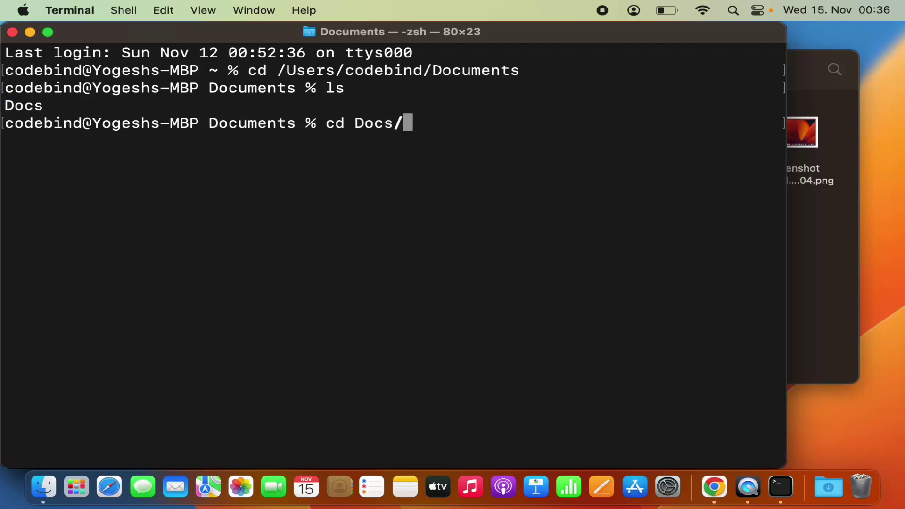
key("Return")
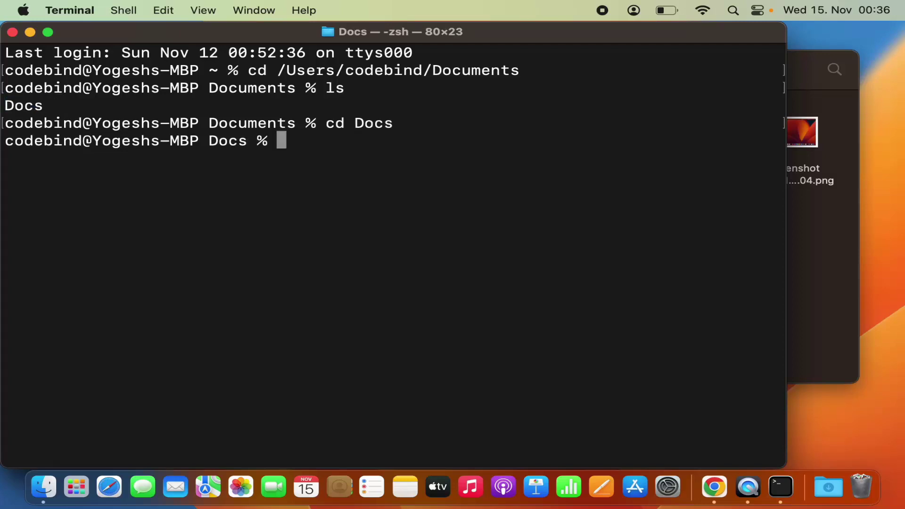
type("ls")
key("Return")
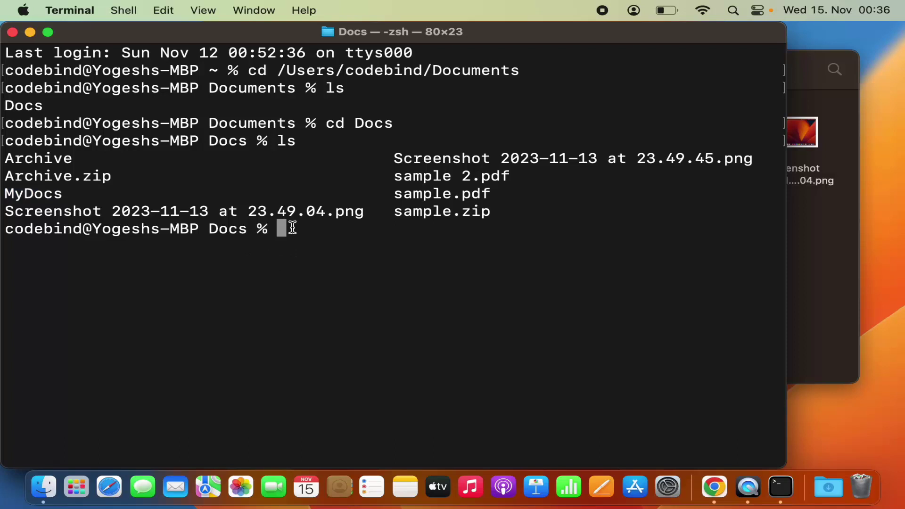
Enter the command zip -r MyDocs.zip MyDocs at the prompt without running it
type("zip")
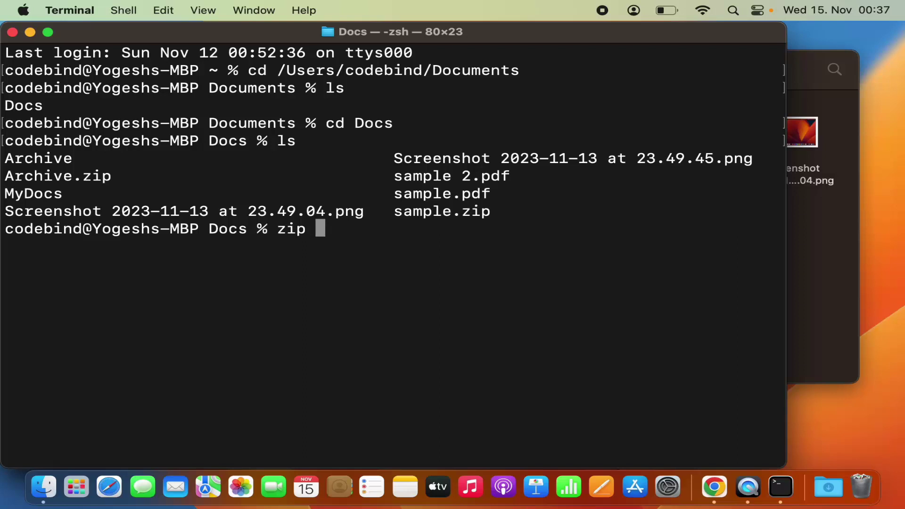
type(" -r")
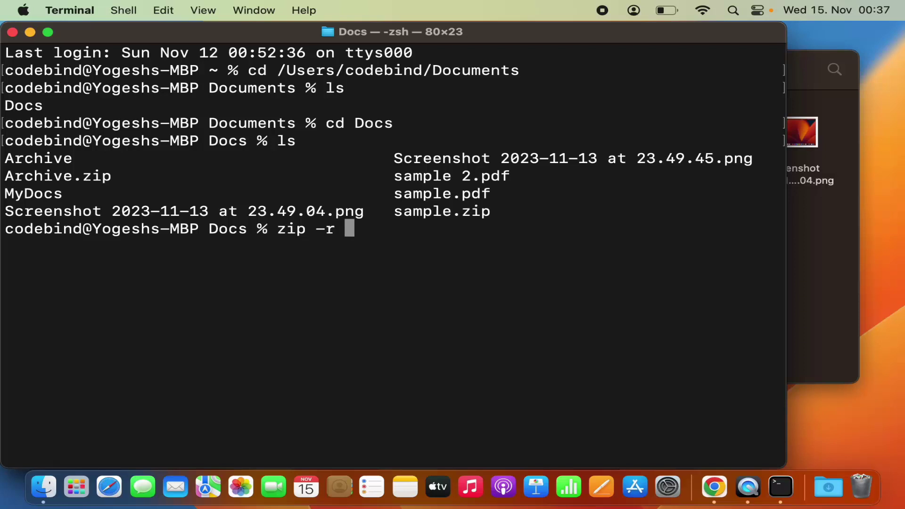
type(" M")
key("Tab")
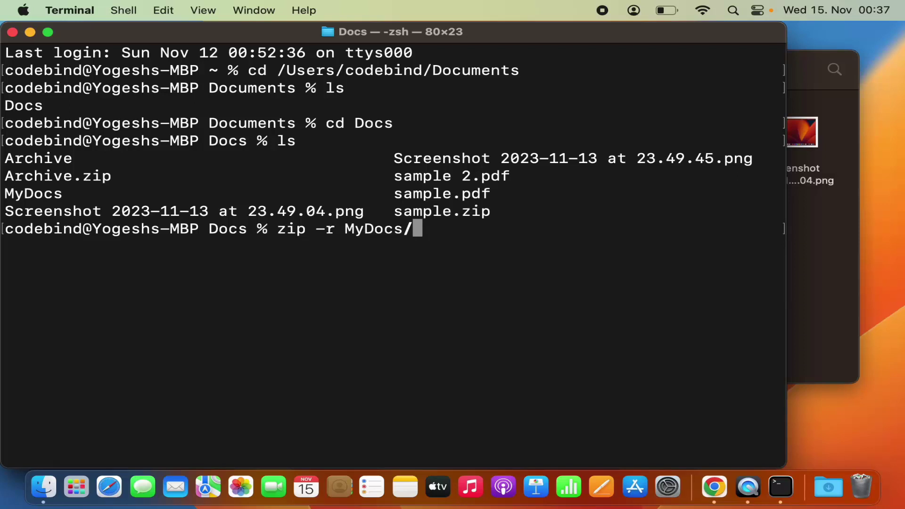
key("BackSpace")
type(".zip")
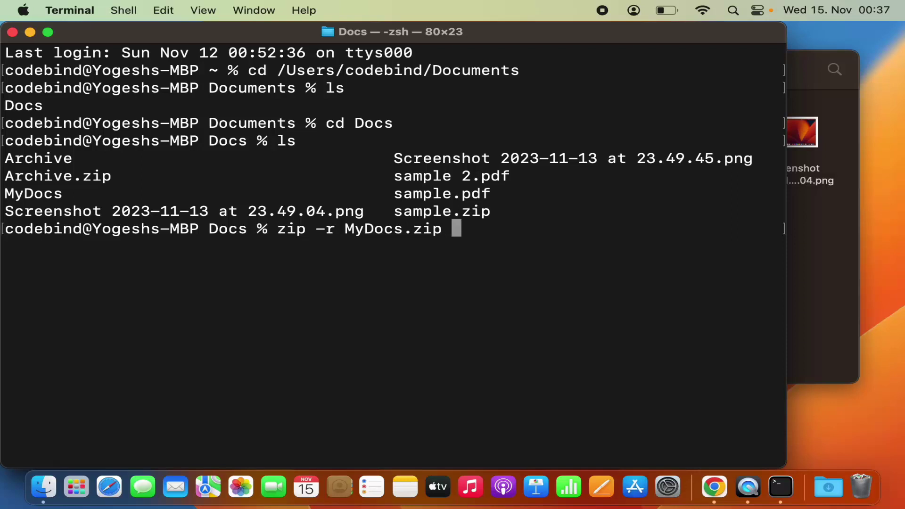
type("M")
key("Tab")
key("BackSpace")
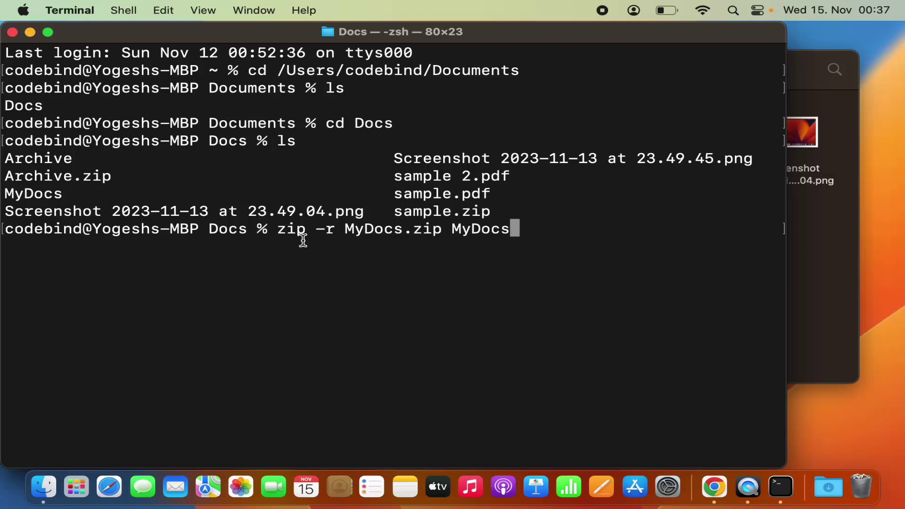
double_click(461, 230)
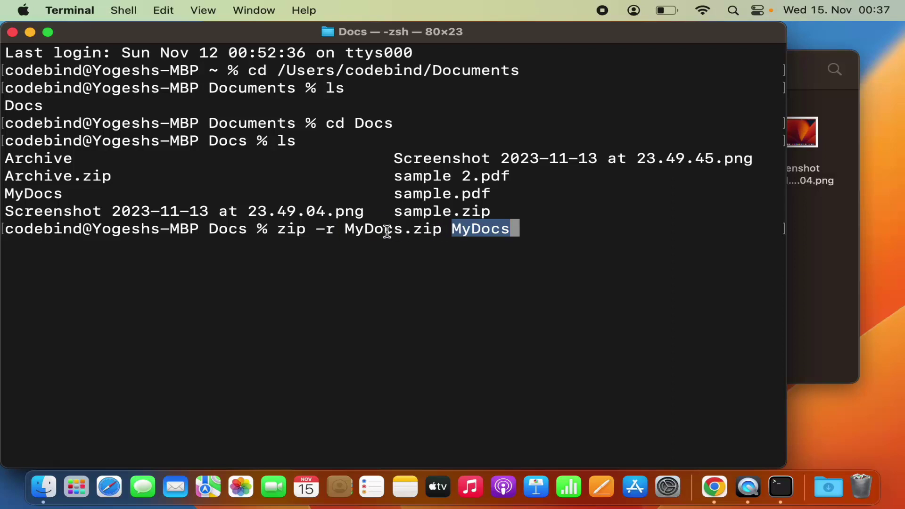
left_click(462, 230)
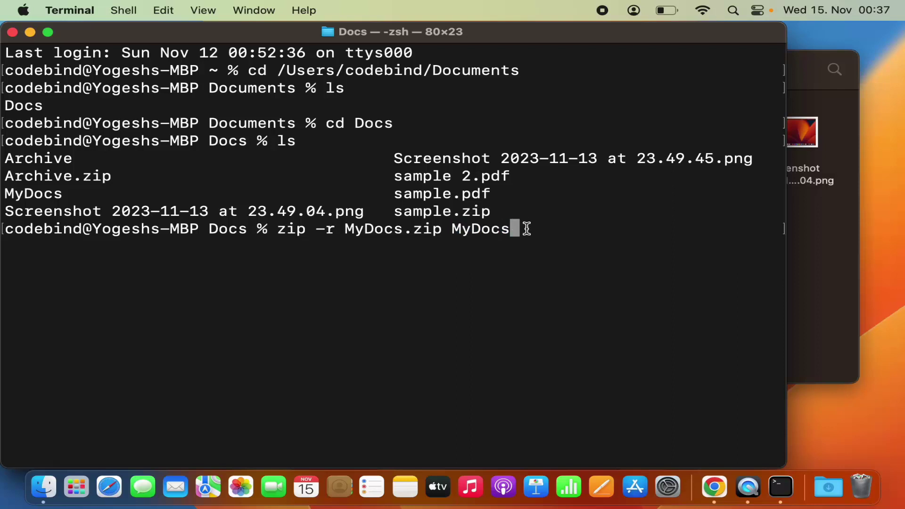
Switch to Finder, close the Docs info window, and arrange the Docs folder window side by side with Terminal
left_click(45, 493)
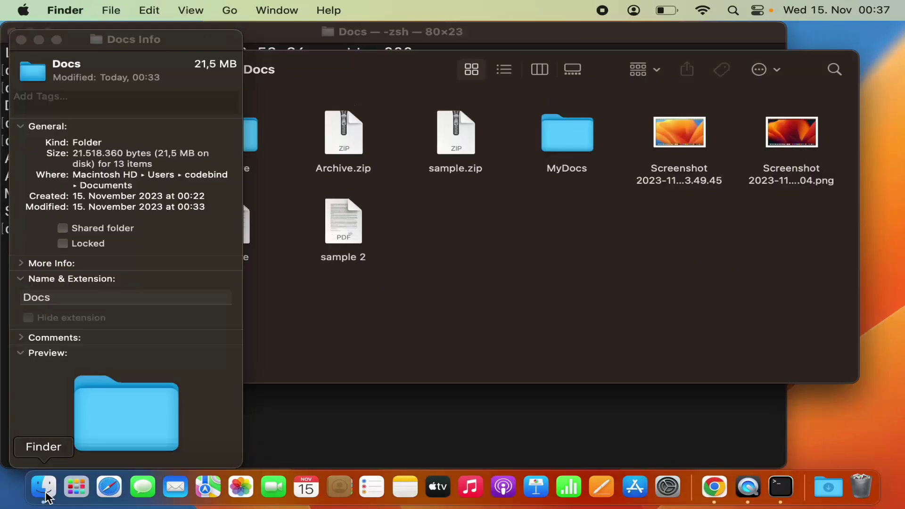
left_click(21, 40)
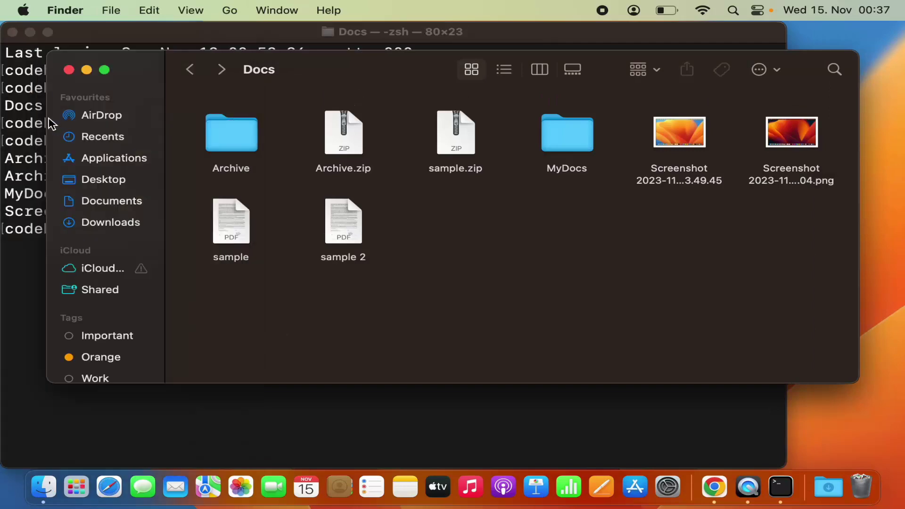
left_click_drag(47, 119, 609, 195)
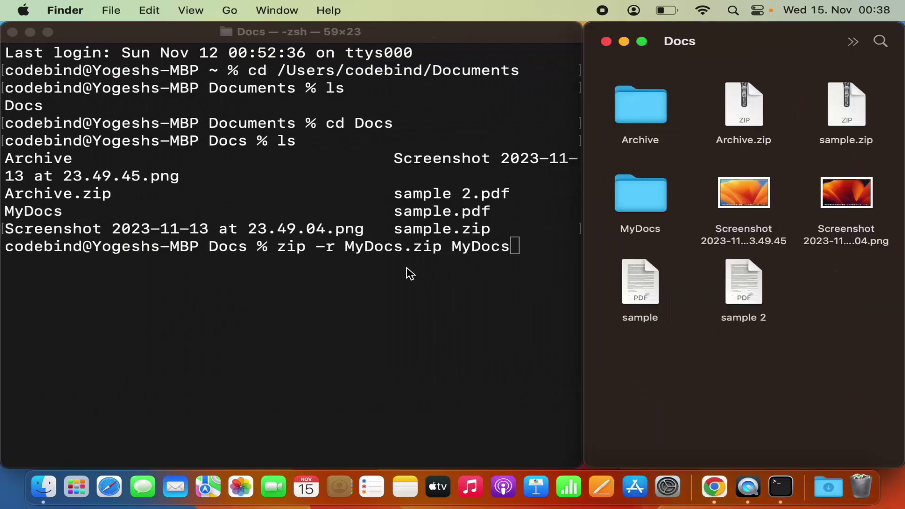
Return to Terminal and run the prepared zip command to compress the MyDocs folder into MyDocs.zip
left_click(393, 273)
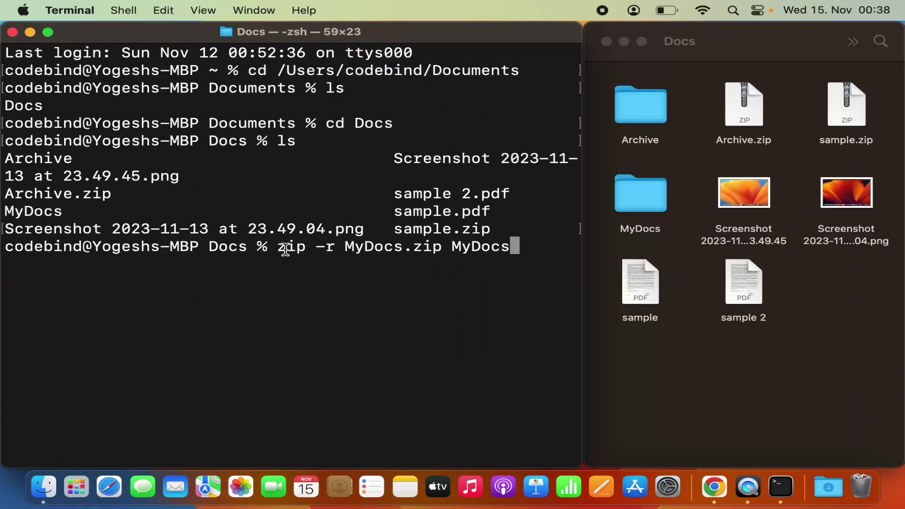
double_click(373, 246)
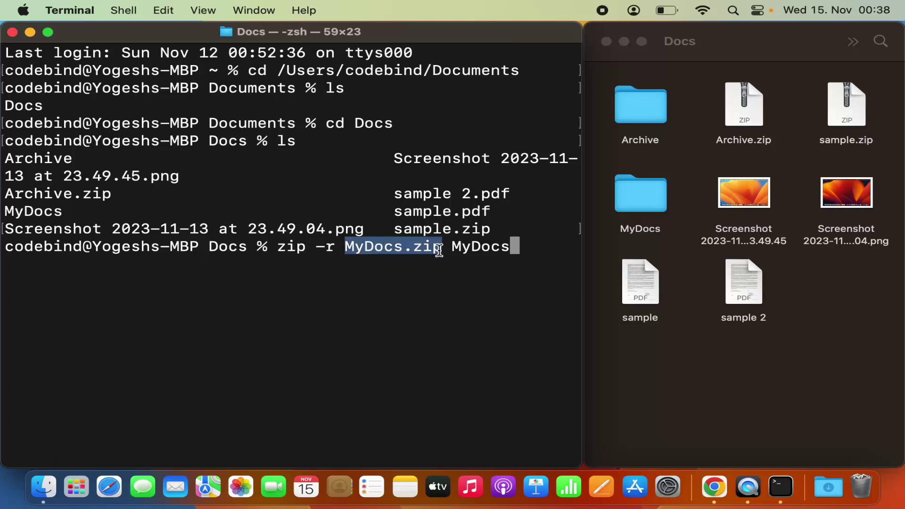
double_click(463, 246)
left_click(519, 255)
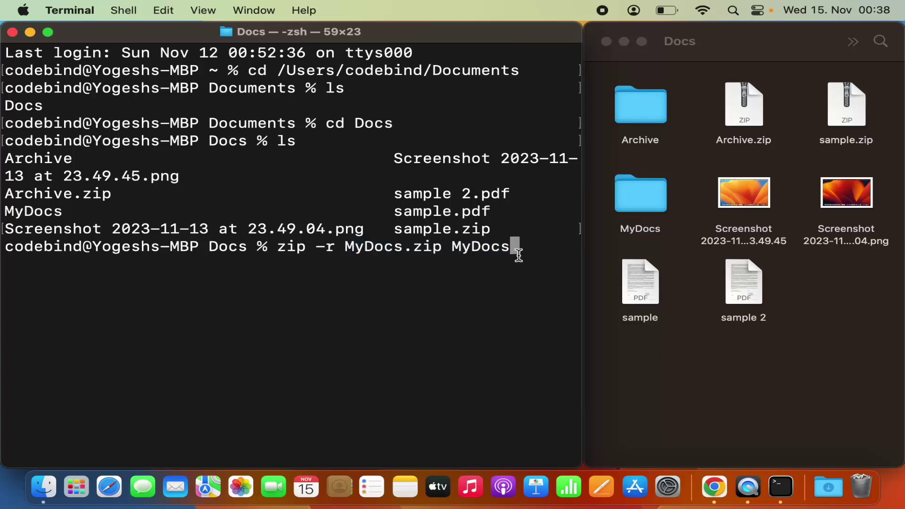
key("Return")
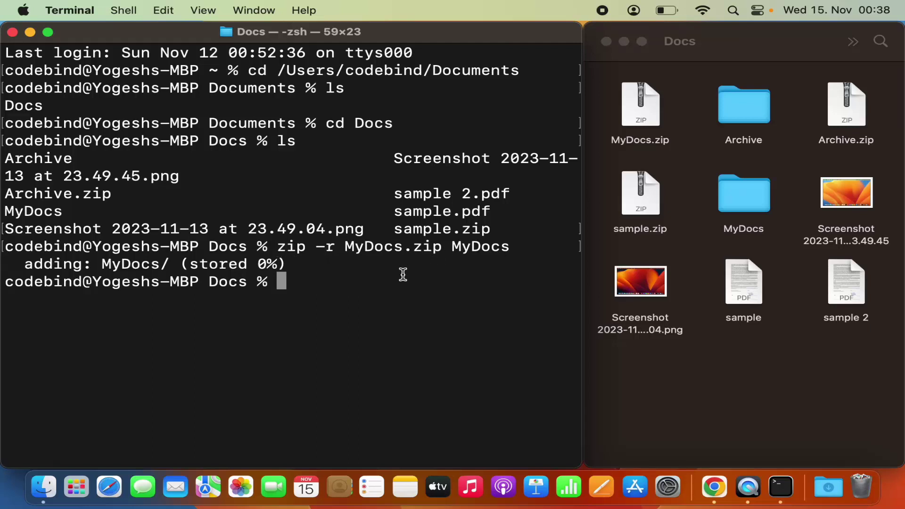
Extract the new archive in the Docs directory with unzip MyDocs.zip
type("unzip MyDocs")
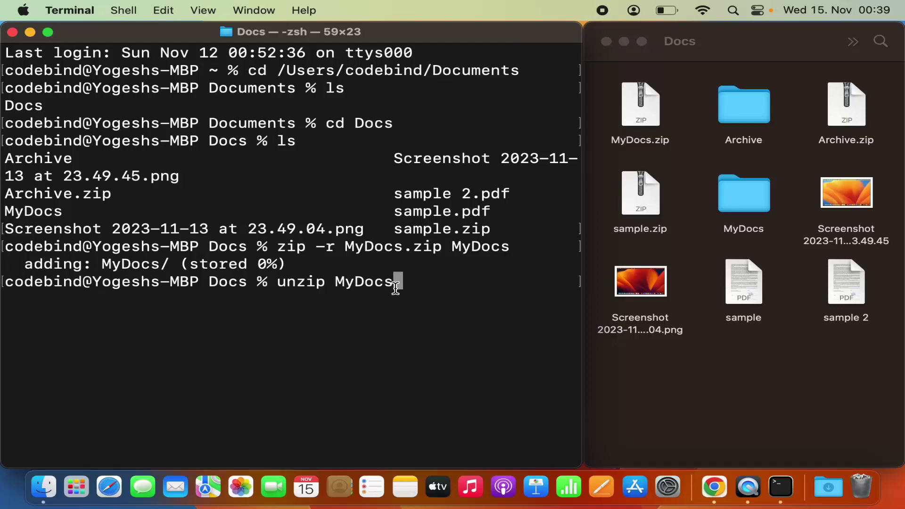
type(".zip")
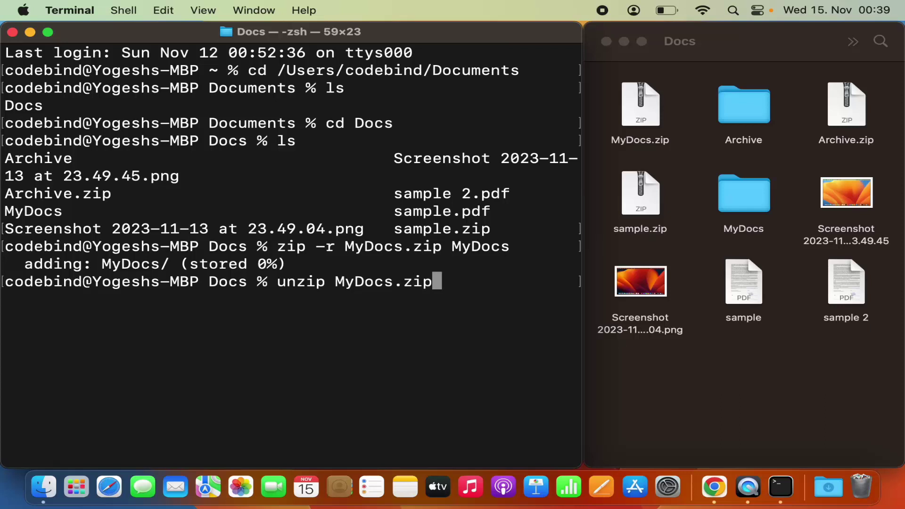
key("Return")
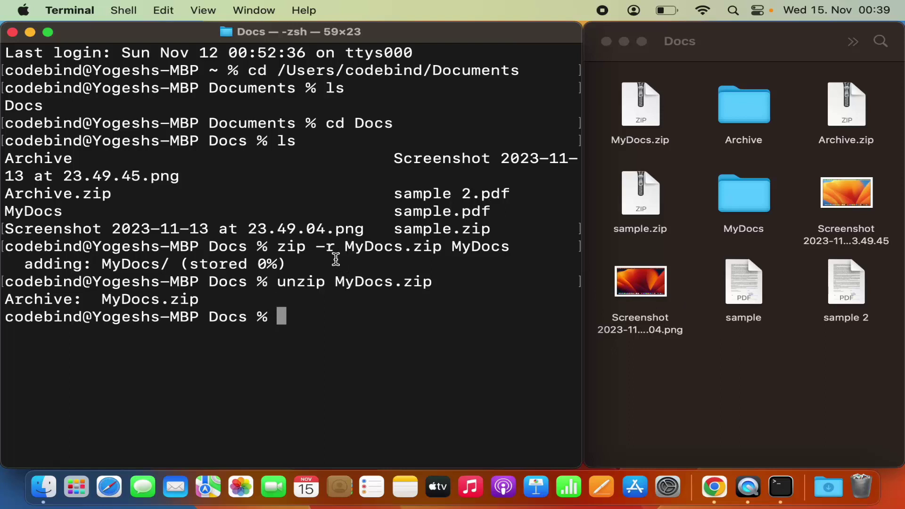
Switch to Finder and move the MyDocs folder to the Bin, keeping MyDocs.zip
left_click(753, 208)
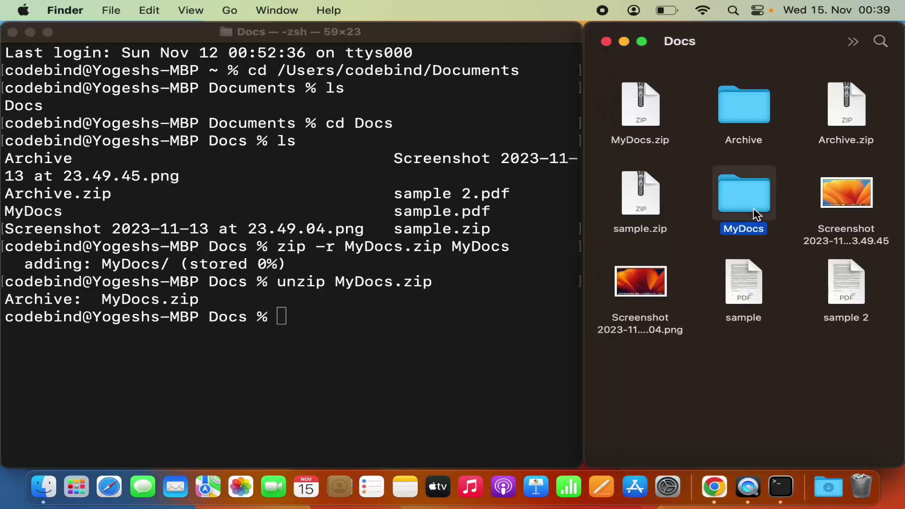
right_click(753, 208)
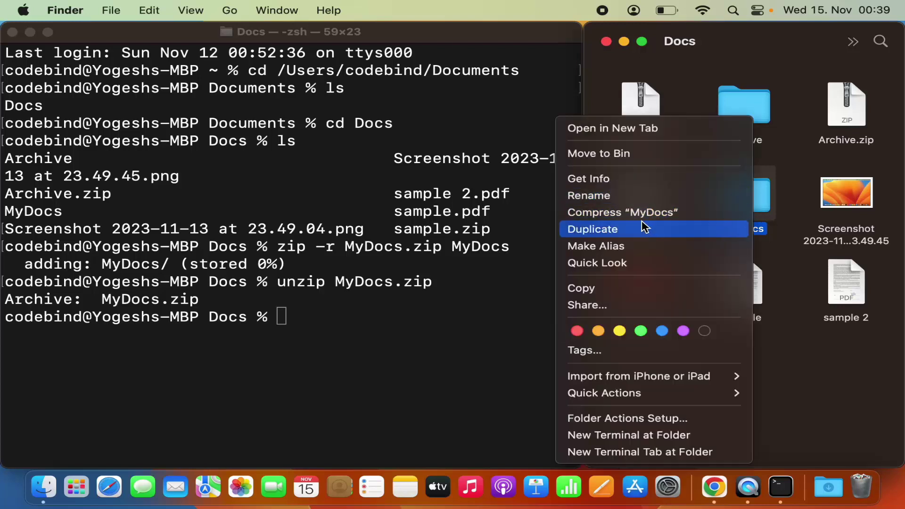
left_click(617, 162)
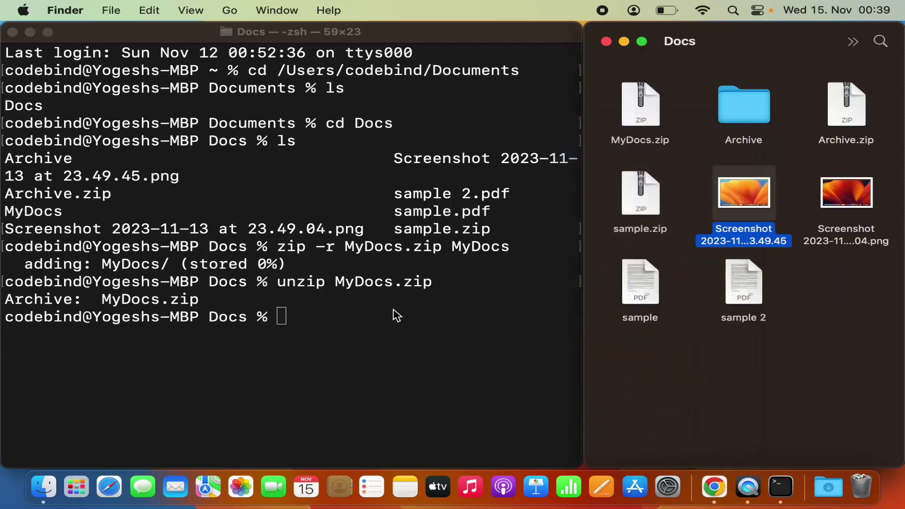
Switch back to Terminal and rerun unzip MyDocs.zip to restore the deleted MyDocs folder
left_click(379, 321)
key("Up")
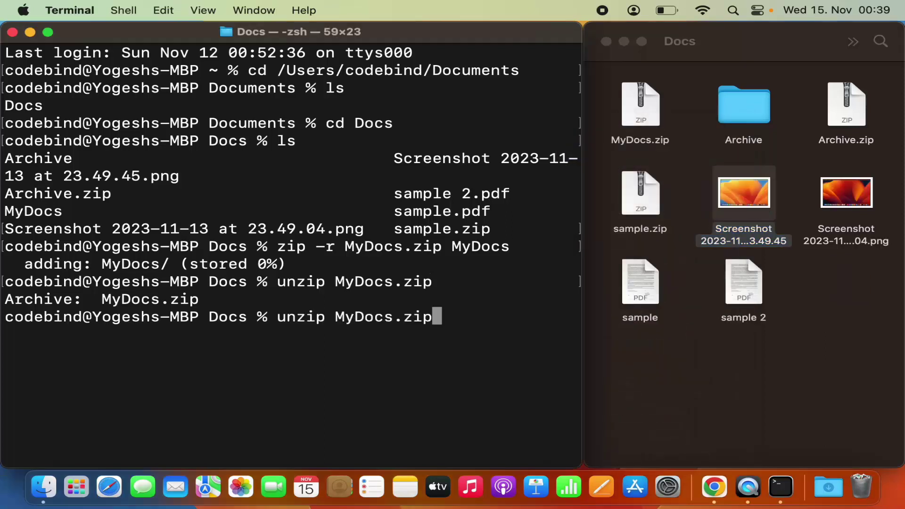
key("Return")
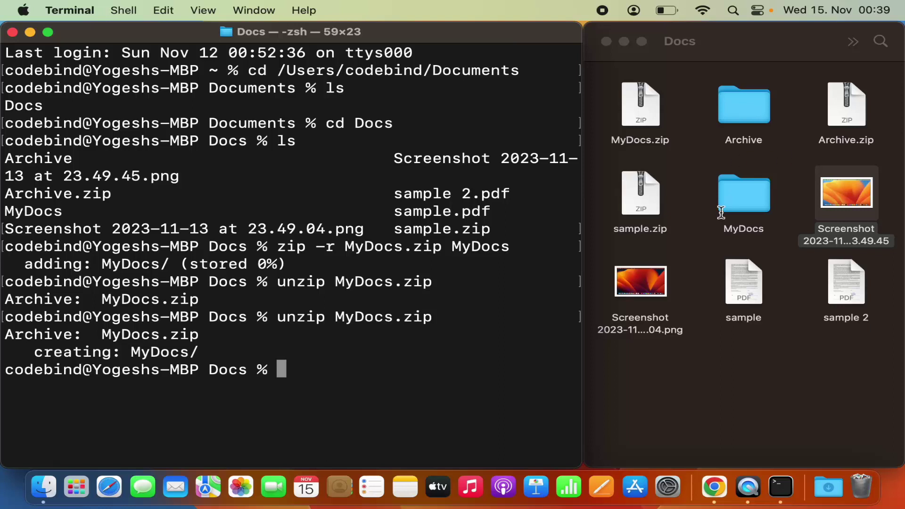